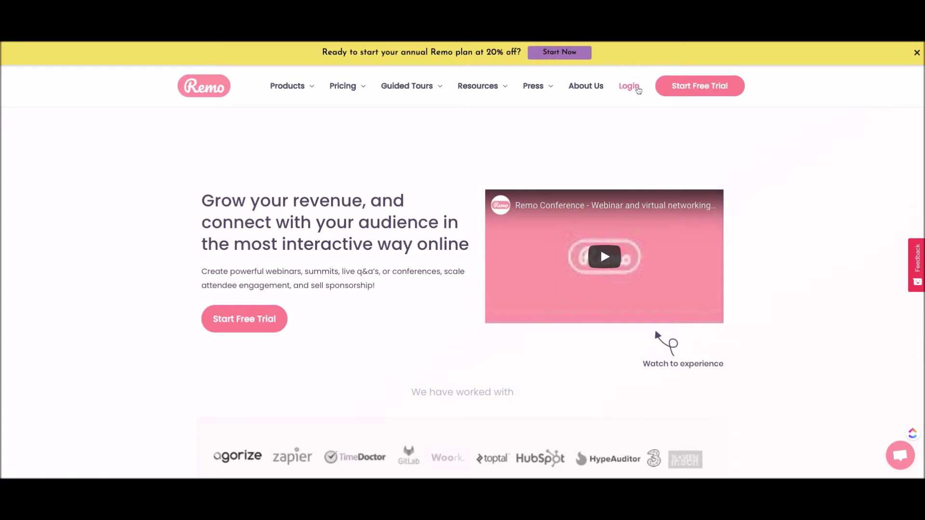
# - Log in to Remo from the homepage to reach the My events dashboard
pyautogui.click(637, 90)
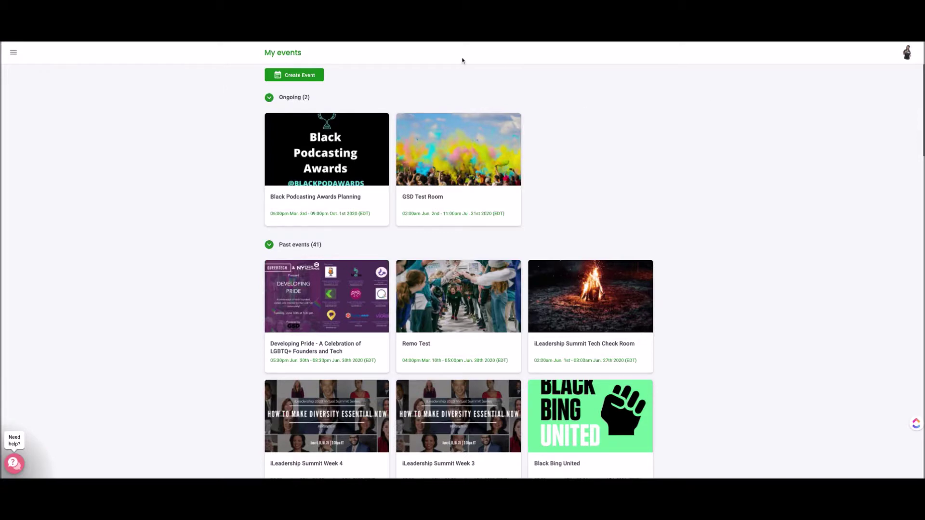
# - Create a new event and title it 'Sample Event'
pyautogui.click(298, 78)
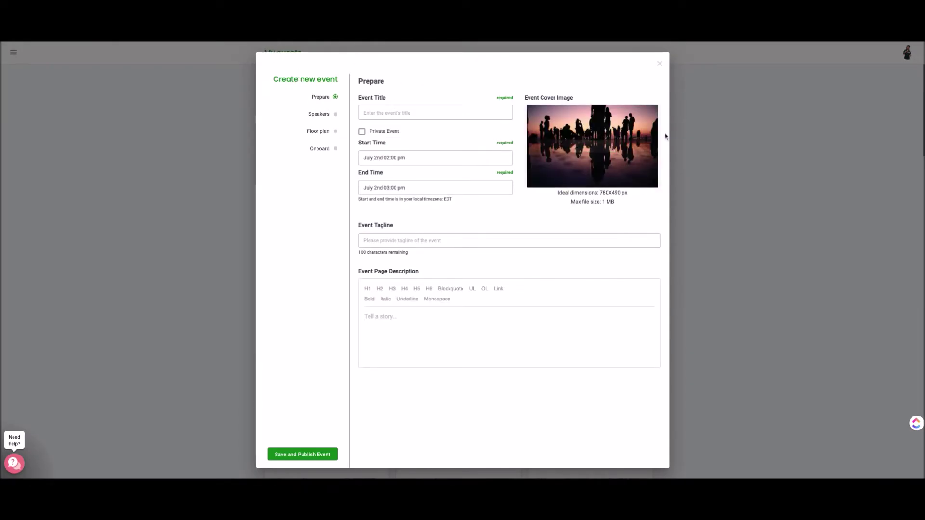
pyautogui.moveTo(562, 104)
pyautogui.click(402, 113)
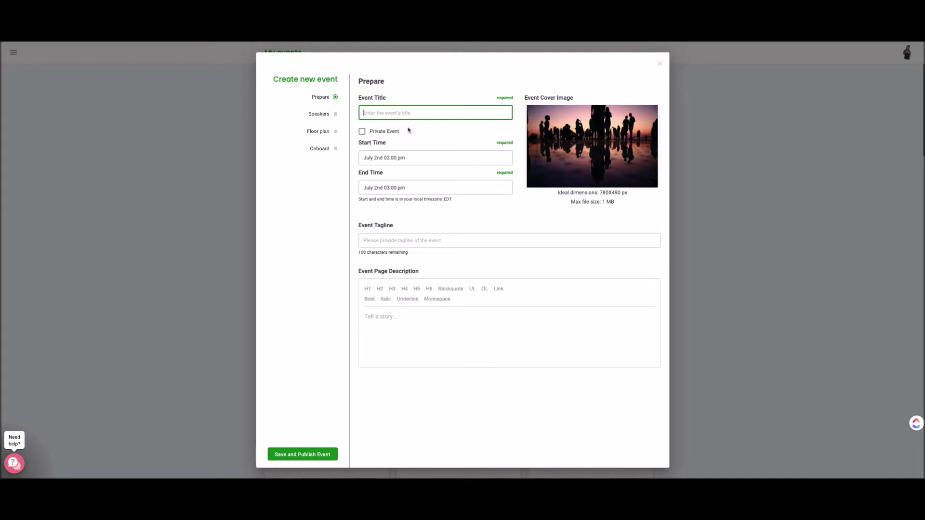
pyautogui.write('Sample Event')
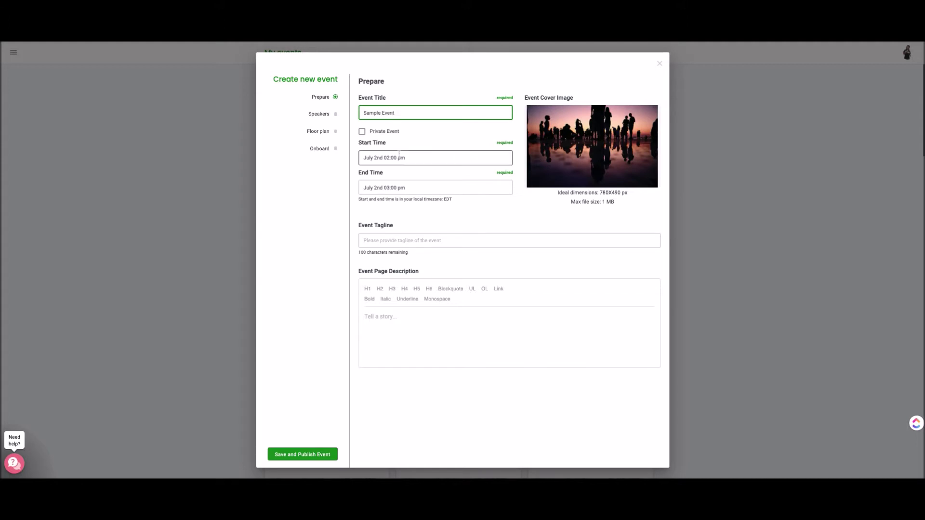
# - Accept a start time of 02:00 pm and an end time of 03:00 pm
pyautogui.click(399, 154)
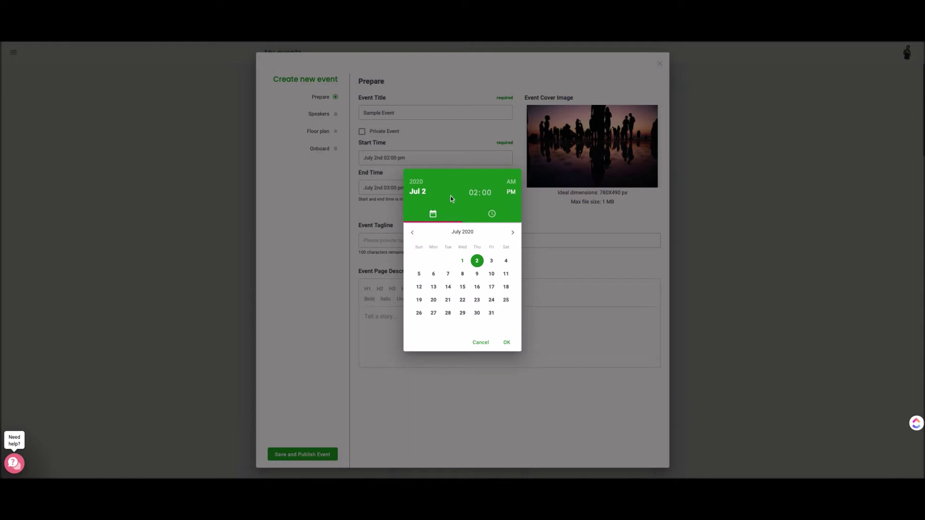
pyautogui.click(509, 343)
pyautogui.click(419, 188)
pyautogui.click(507, 342)
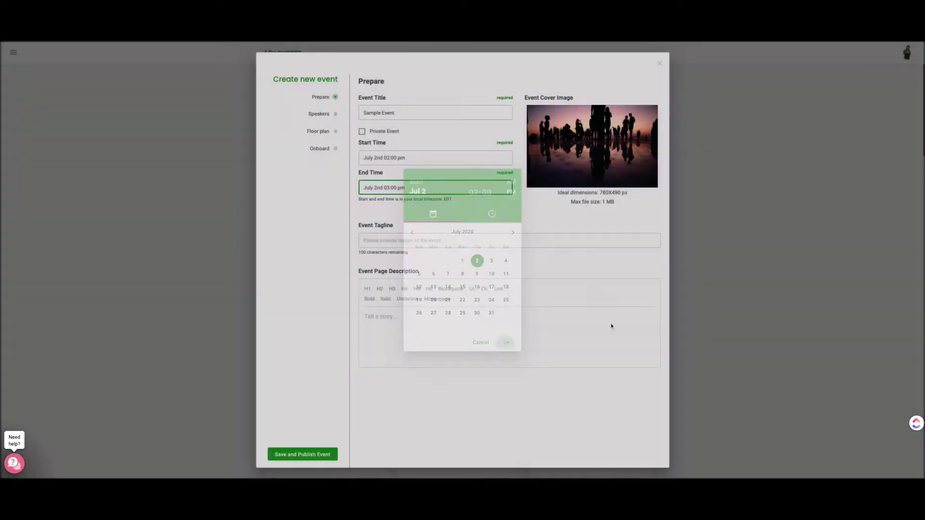
# - Set the event tagline to 'Best Event Ever'
pyautogui.click(467, 239)
pyautogui.write('B')
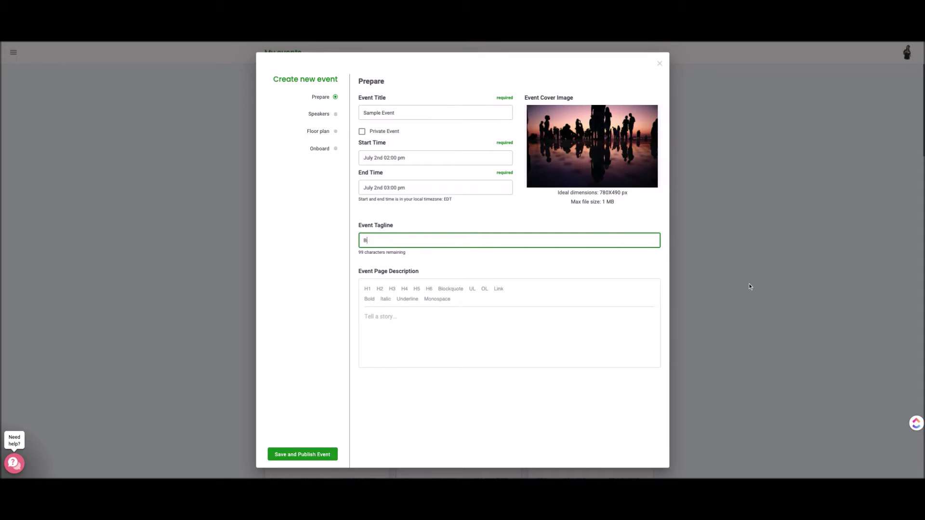
pyautogui.write('est Event Every')
pyautogui.press('BackSpace')
pyautogui.press('BackSpace')
# - Write 'My Event' in the description as an H1 heading and start a new paragraph
pyautogui.click(473, 345)
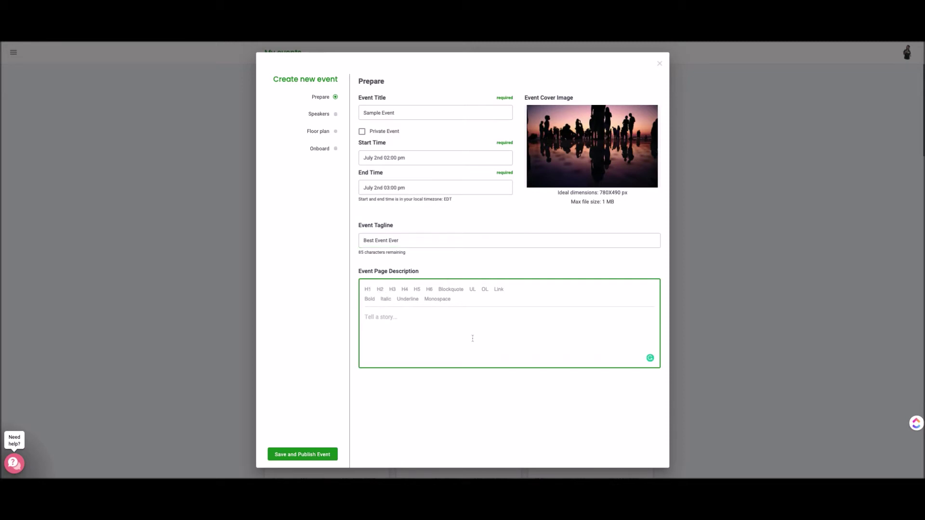
pyautogui.write('My Event')
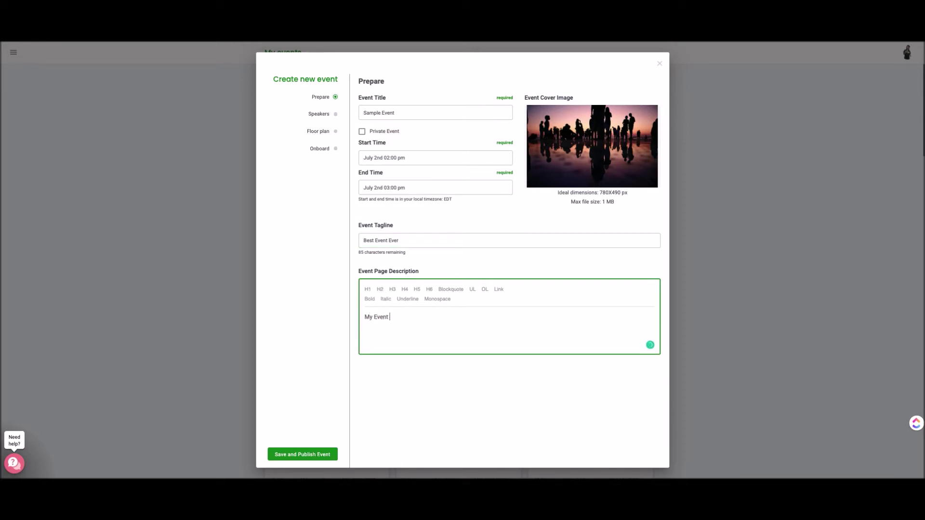
pyautogui.tripleClick(379, 314)
pyautogui.click(367, 289)
pyautogui.click(446, 330)
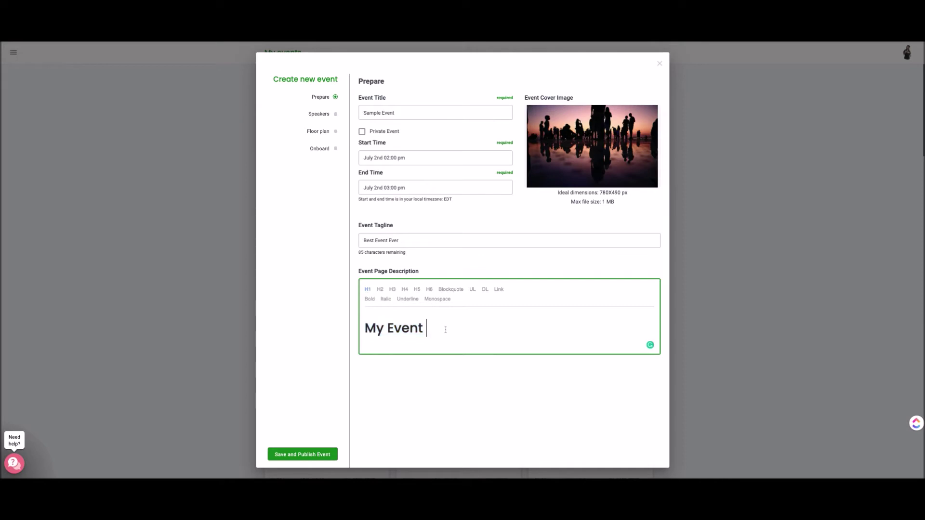
pyautogui.press('Return')
# - Add the line 'Hello Welcome to my event' and advance past Speakers to Floor plan
pyautogui.write('Hello Welcome to my event')
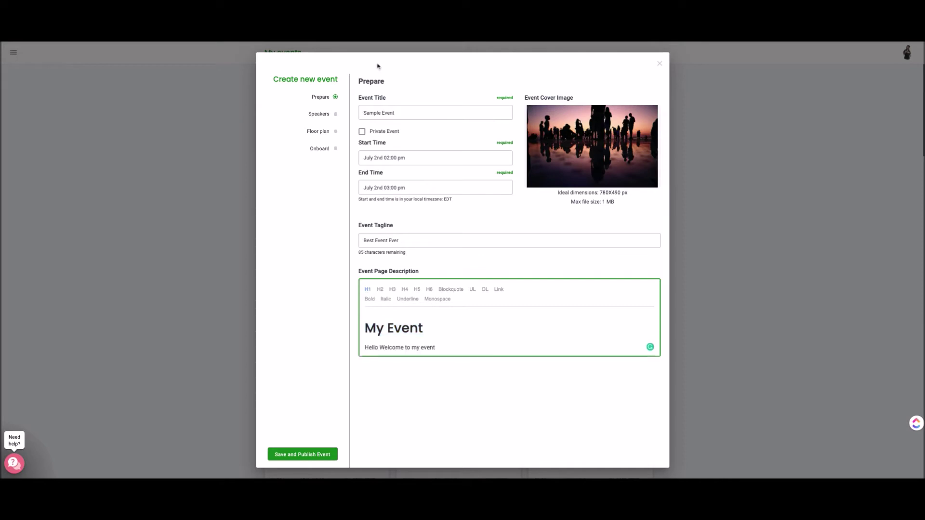
pyautogui.click(331, 115)
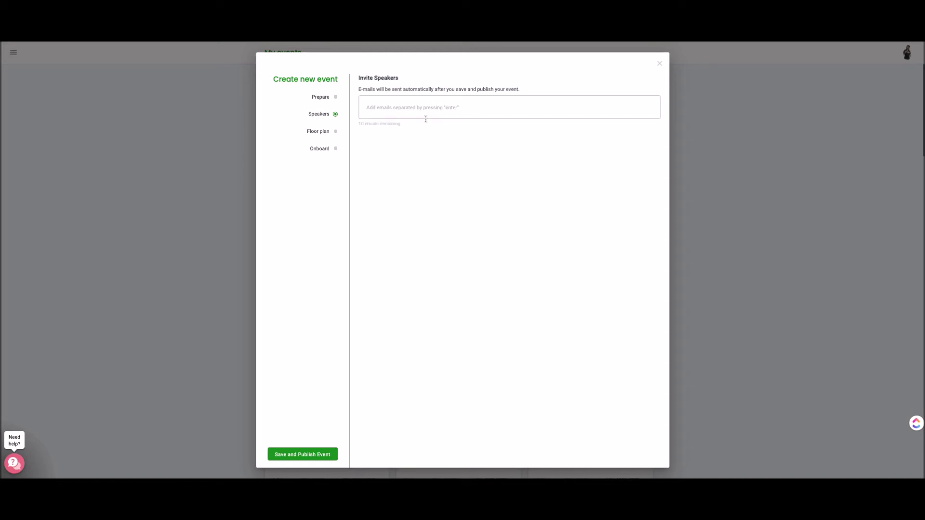
pyautogui.click(335, 132)
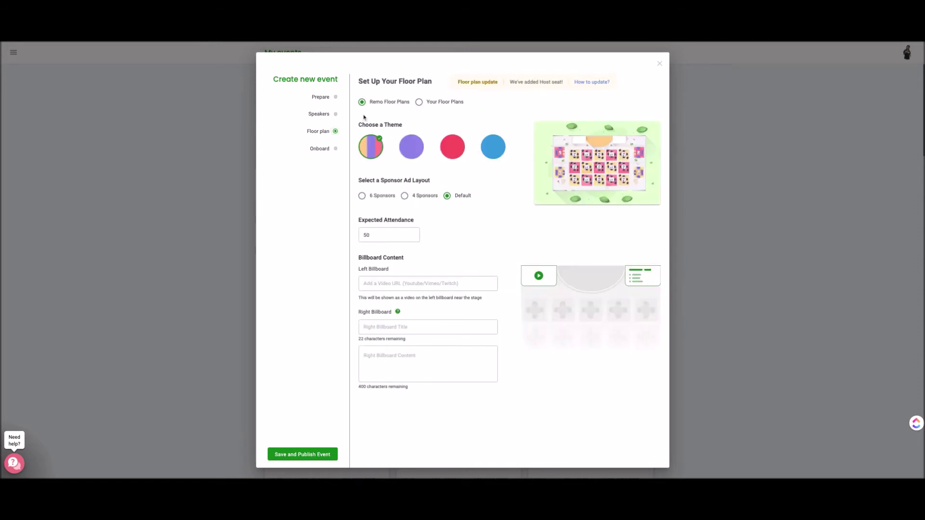
# - Pick the blue theme from Remo Floor Plans and keep expected attendance at 50
pyautogui.click(417, 101)
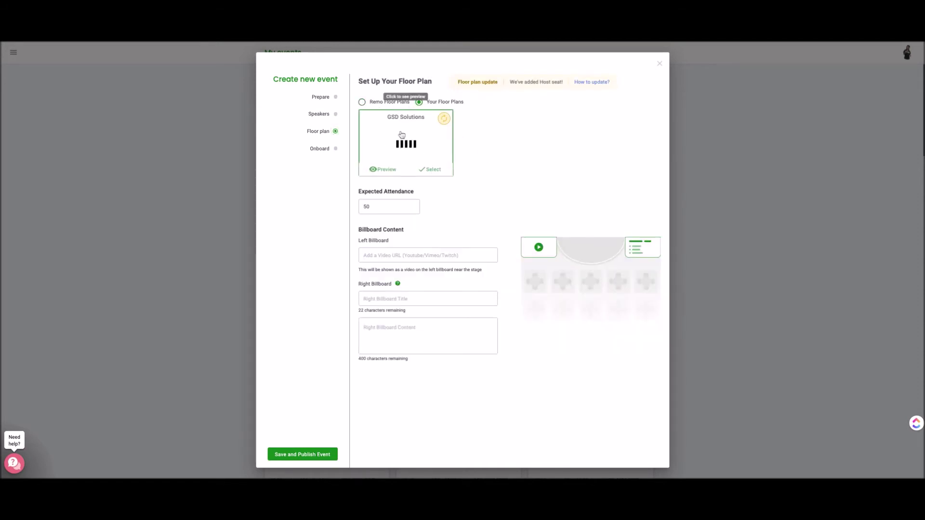
pyautogui.click(369, 103)
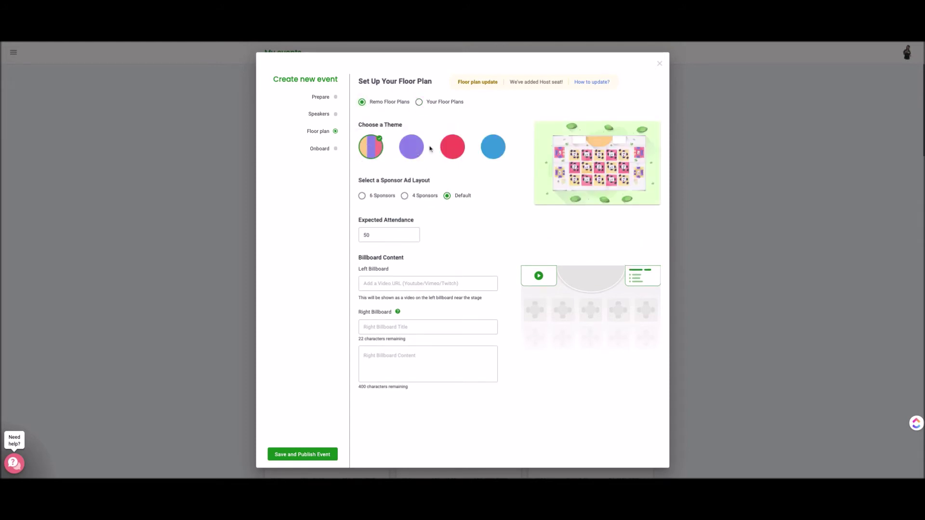
pyautogui.click(414, 151)
pyautogui.click(453, 151)
pyautogui.click(494, 153)
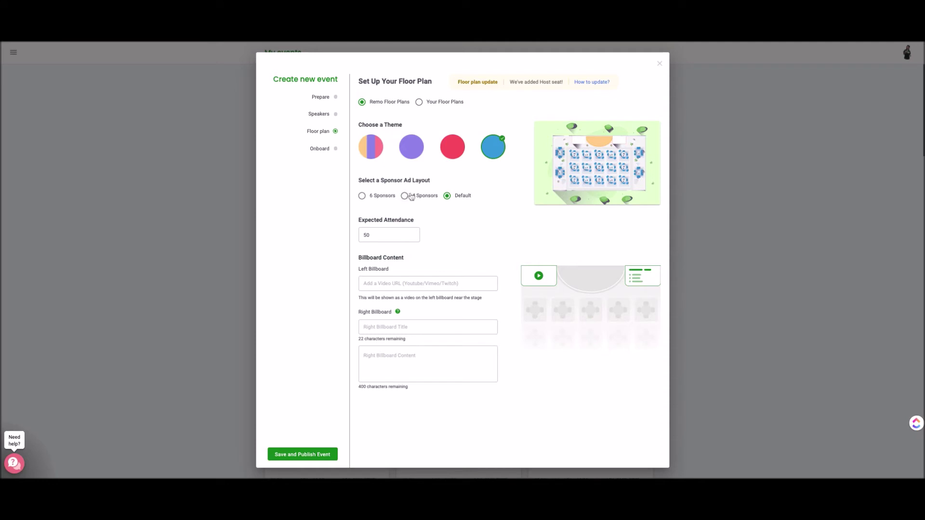
pyautogui.click(372, 233)
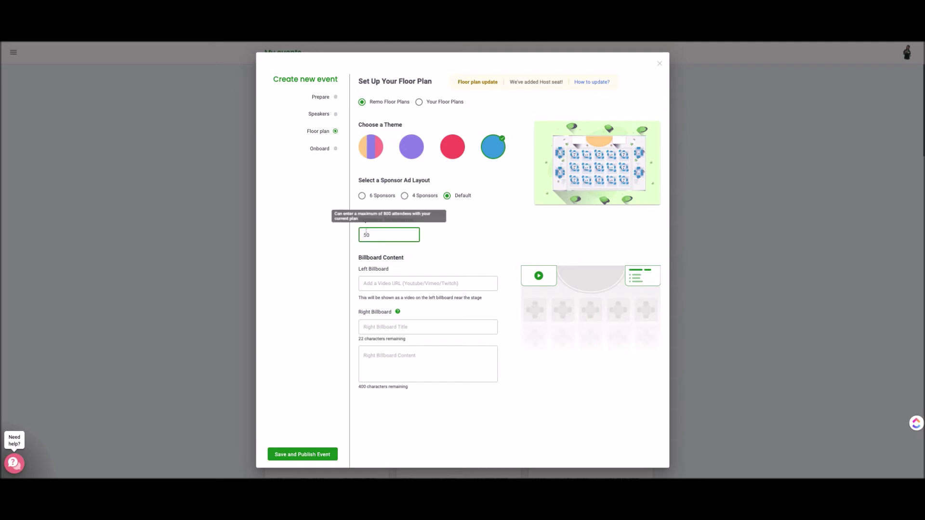
pyautogui.doubleClick(373, 239)
pyautogui.click(407, 285)
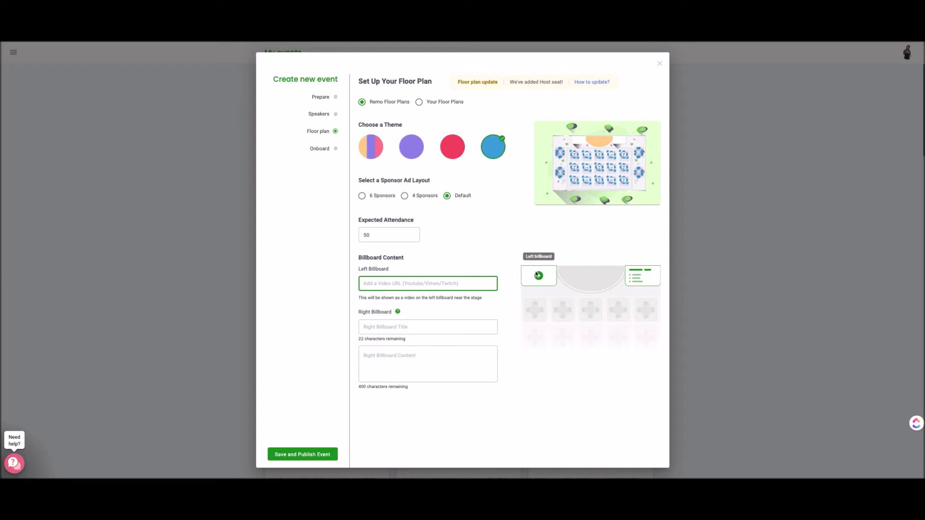
# - Title the right billboard 'Agenda' with lines Thing 1, Thing 2 and Thing 3
pyautogui.click(378, 330)
pyautogui.write('Agend')
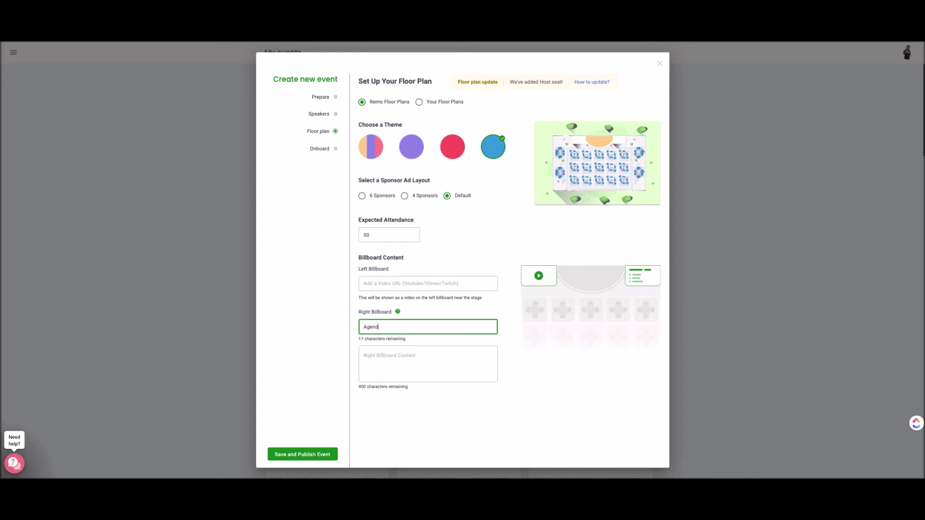
pyautogui.write('a')
pyautogui.click(428, 364)
pyautogui.write('Thing 1')
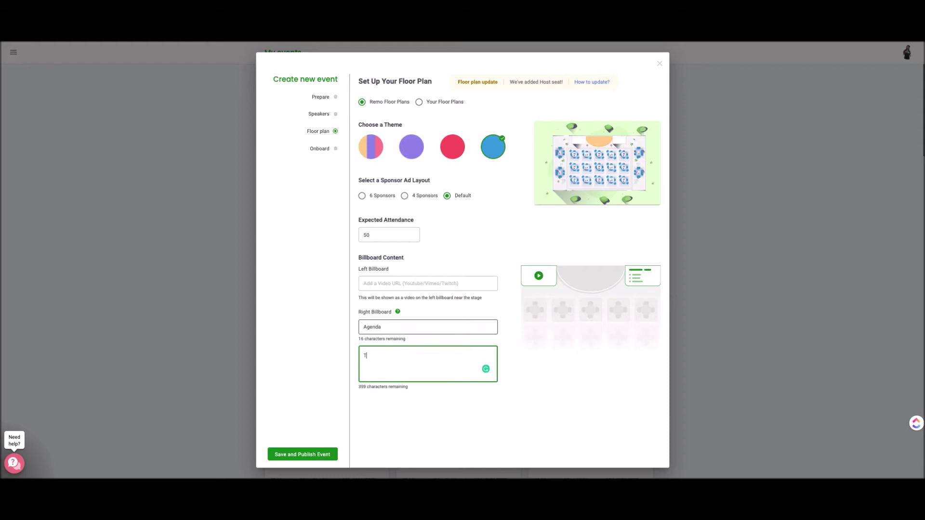
pyautogui.press('Return')
pyautogui.write('Thing 2')
pyautogui.press('Return')
pyautogui.write('Thi')
pyautogui.press('BackSpace')
pyautogui.press('BackSpace')
pyautogui.press('BackSpace')
pyautogui.write('Yo')
pyautogui.press('BackSpace')
pyautogui.press('BackSpace')
pyautogui.write('Thing 3')
# - Go to the Onboarding step and save and publish Sample Event
pyautogui.click(335, 148)
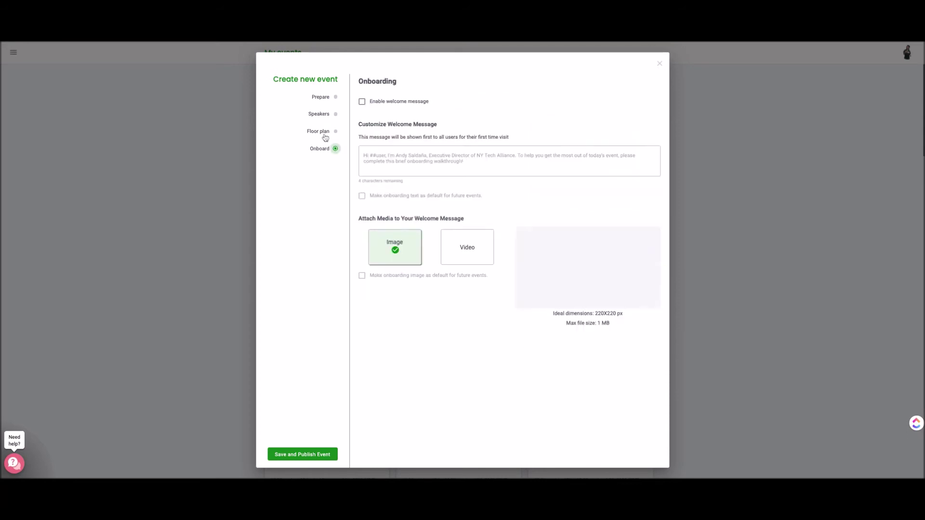
pyautogui.moveTo(592, 268)
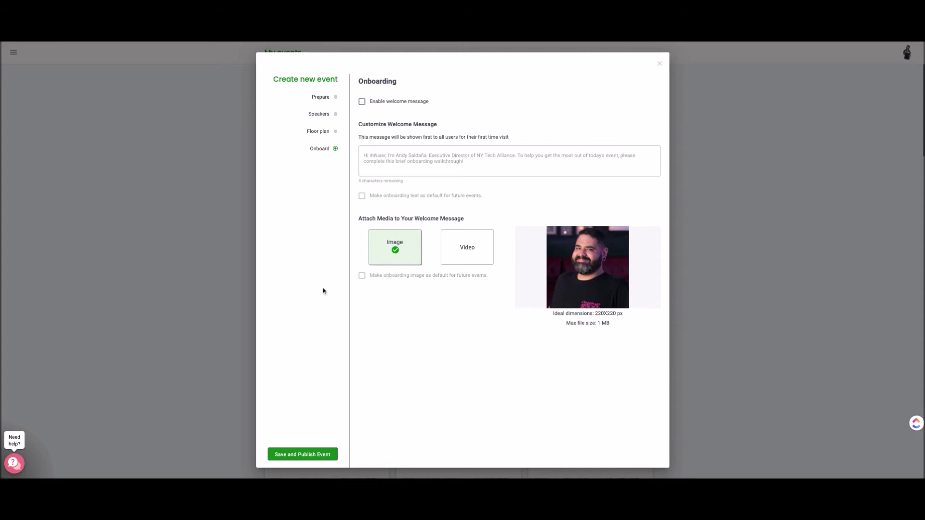
pyautogui.click(314, 454)
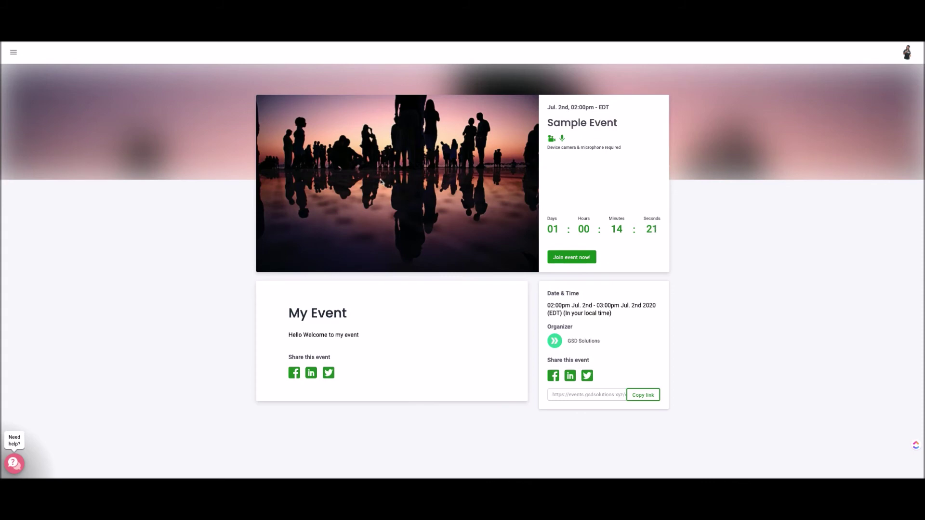
# - Highlight the title, requirement note and description on the event page, then return to My events
pyautogui.moveTo(542, 130); pyautogui.dragTo(619, 125)
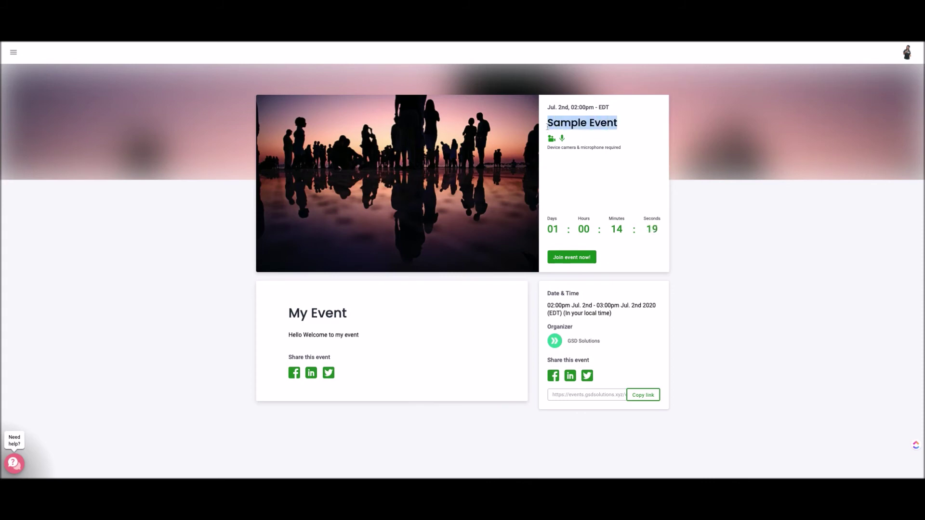
pyautogui.moveTo(640, 157); pyautogui.dragTo(640, 157)
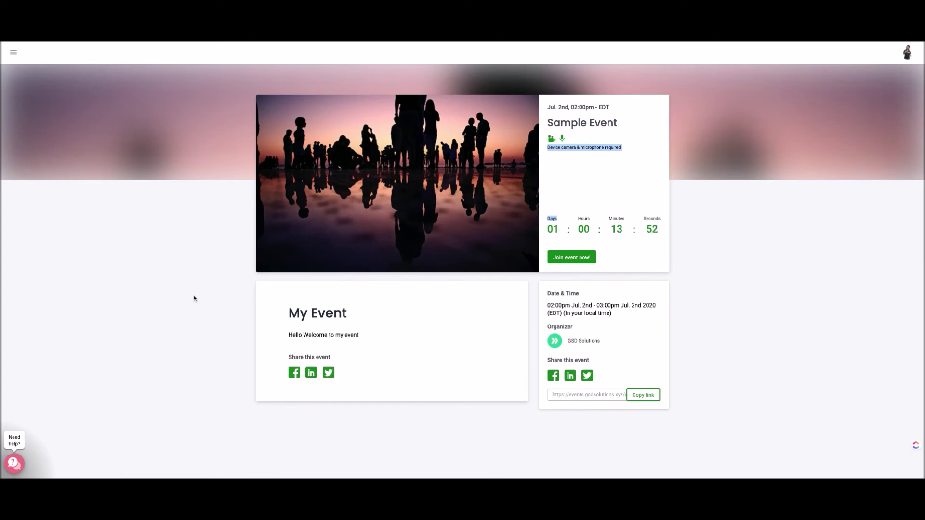
pyautogui.moveTo(298, 314); pyautogui.dragTo(307, 369)
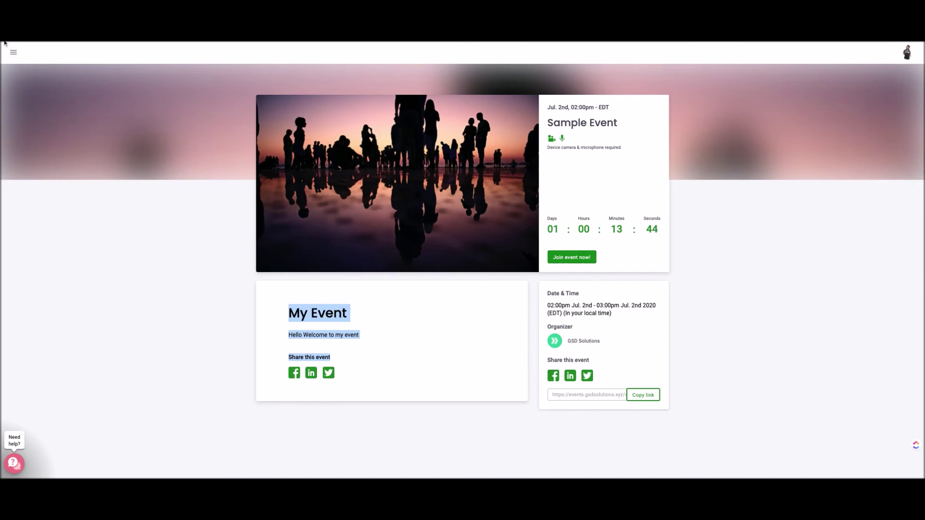
pyautogui.click(13, 52)
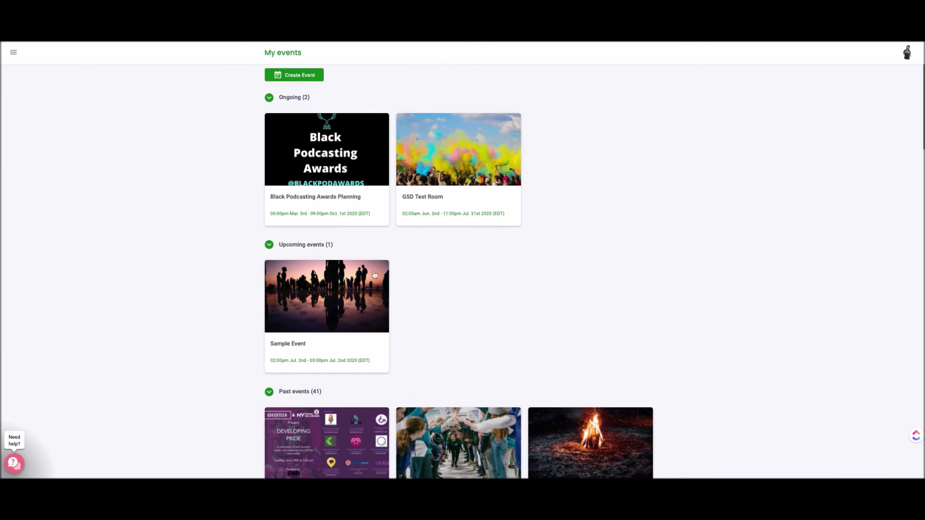
# - Open Sample Event's settings and browse Speakers, Floor plan, Promote and Sponsors, ending on Floor plan
pyautogui.moveTo(372, 282)
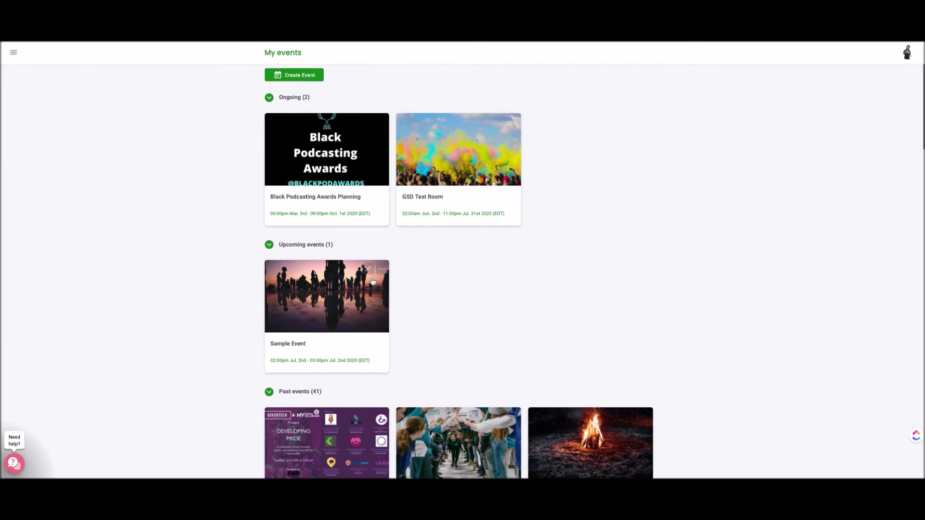
pyautogui.click(368, 269)
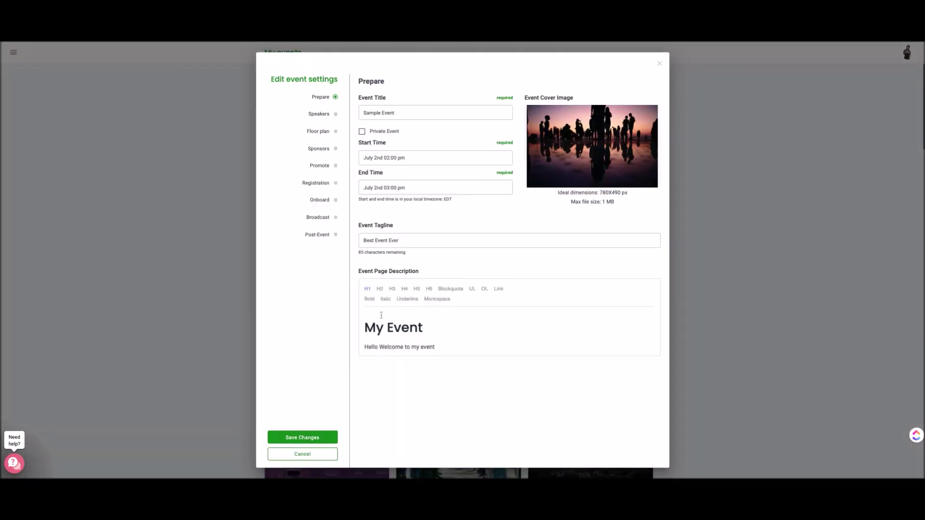
pyautogui.click(335, 114)
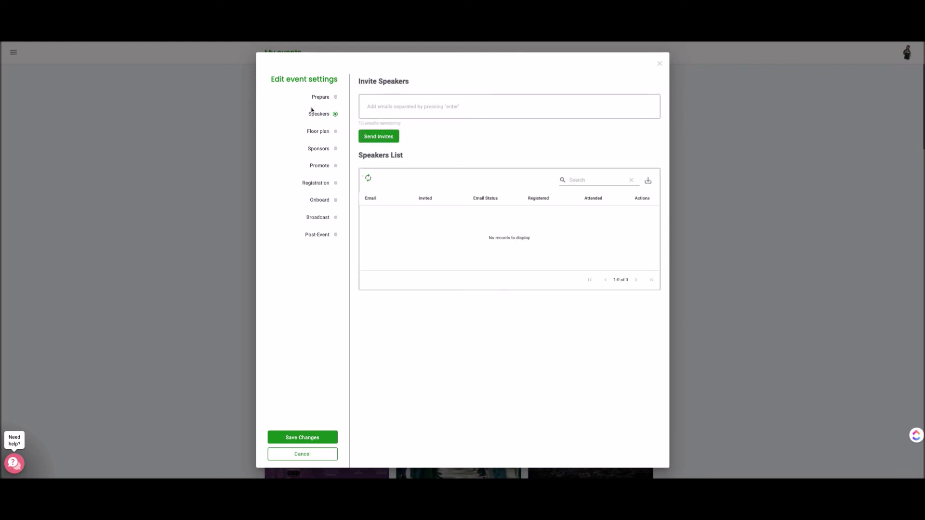
pyautogui.click(331, 132)
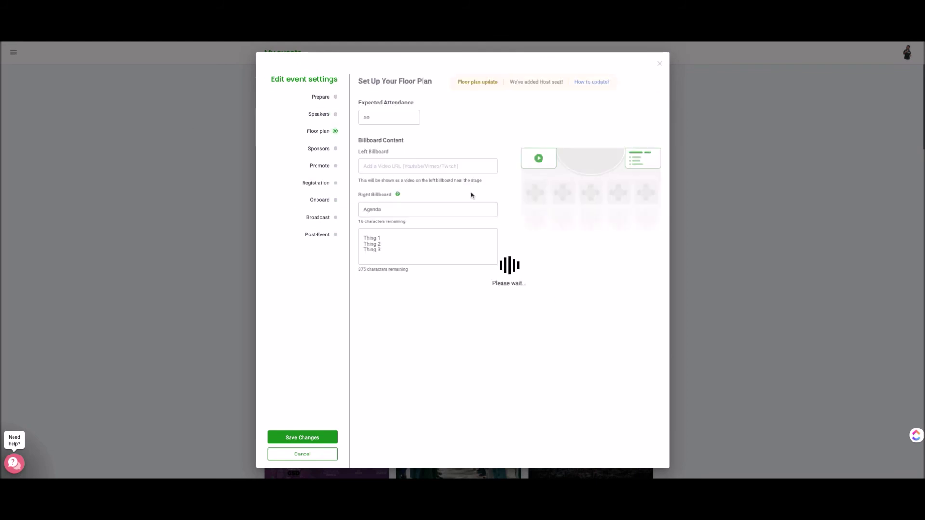
pyautogui.click(335, 166)
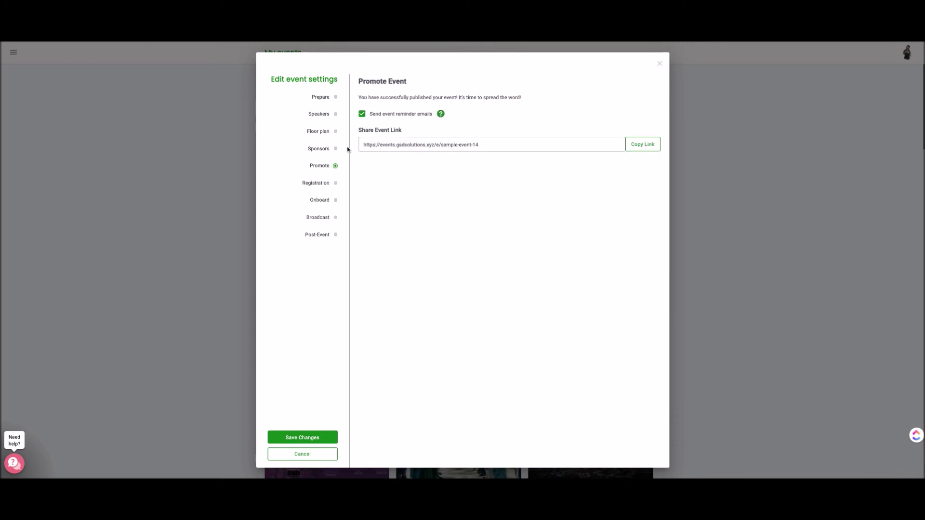
pyautogui.click(332, 150)
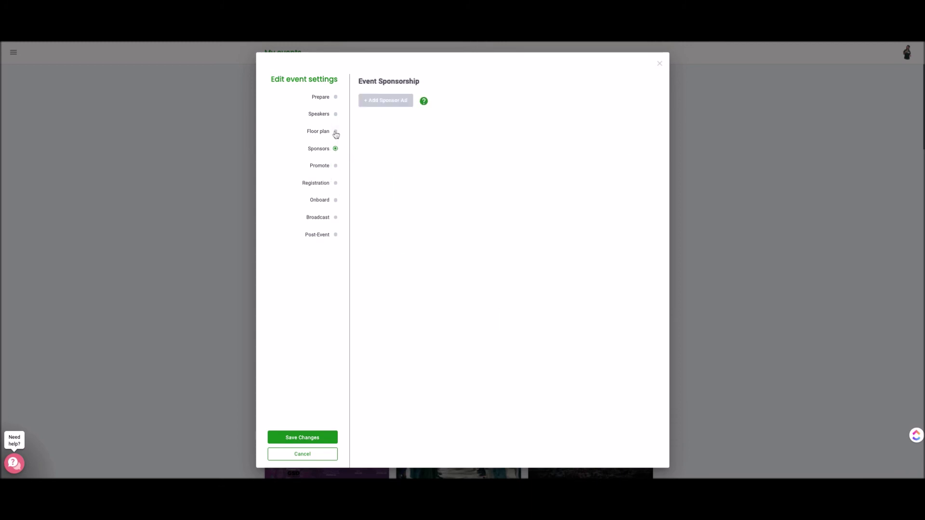
pyautogui.click(335, 131)
# - Change the floor plan to the 4 Sponsors layout and start adding a sponsor ad
pyautogui.click(418, 199)
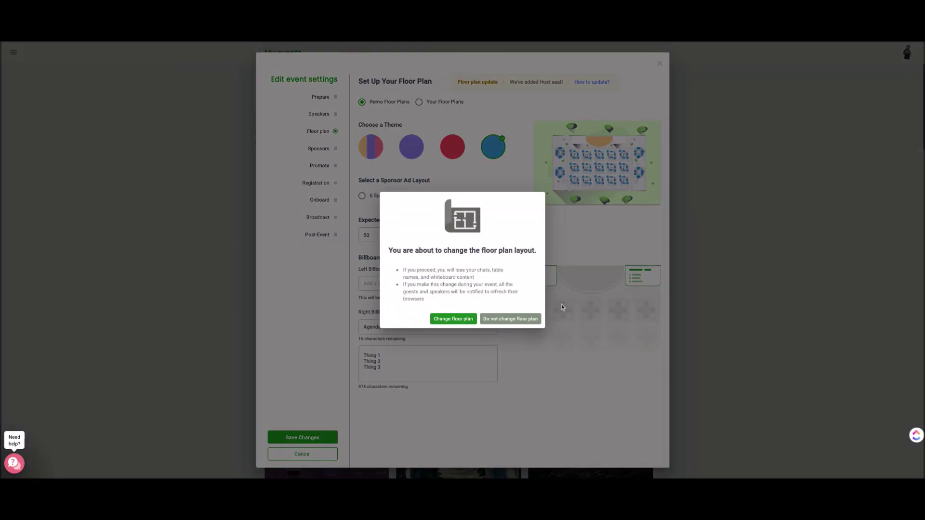
pyautogui.click(466, 320)
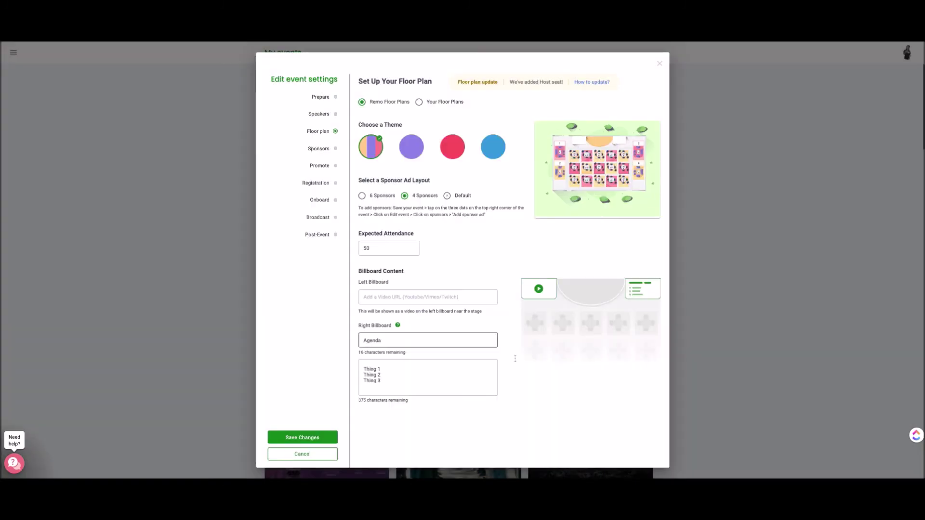
pyautogui.click(320, 150)
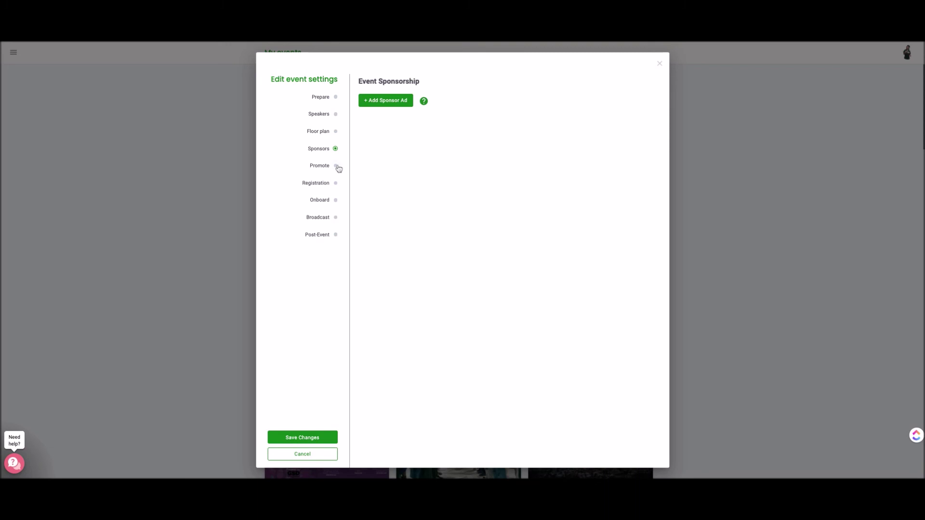
pyautogui.click(374, 100)
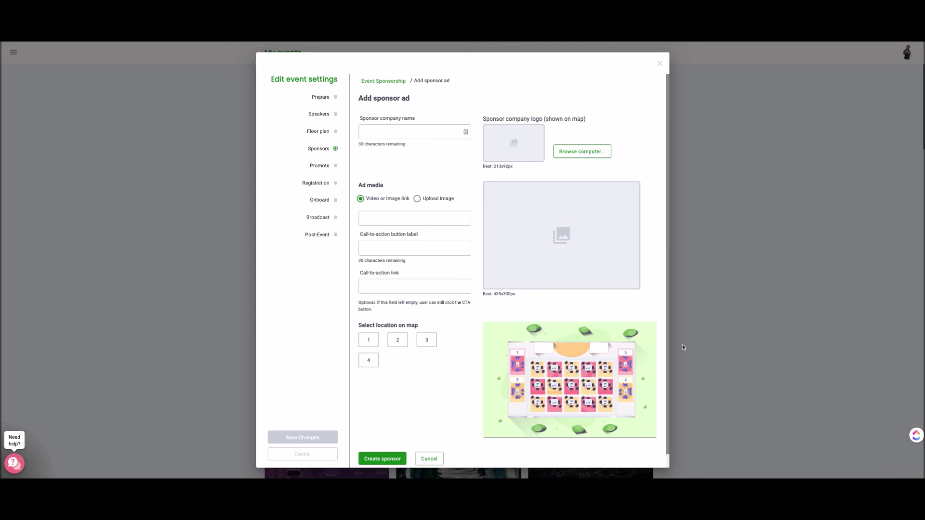
pyautogui.click(450, 217)
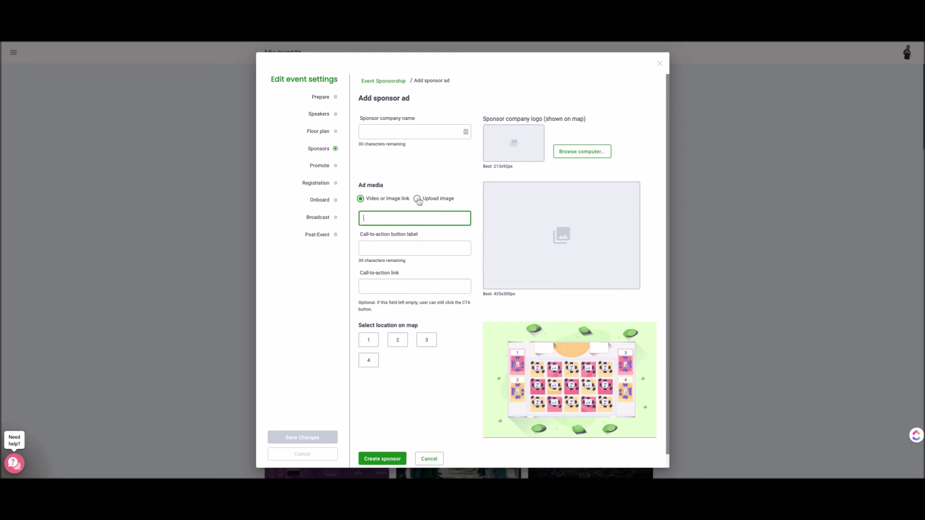
pyautogui.click(427, 199)
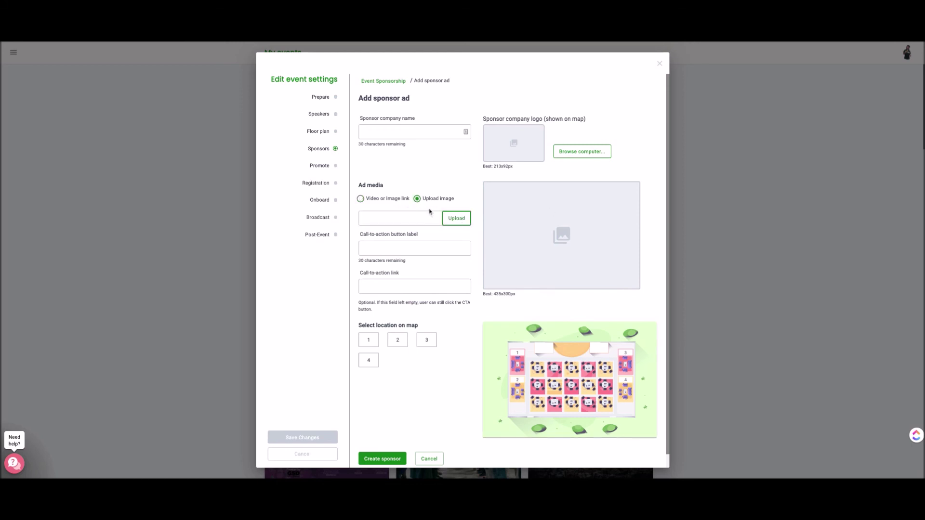
pyautogui.tripleClick(359, 275)
pyautogui.scroll(-1, 426, 409)
pyautogui.click(438, 446)
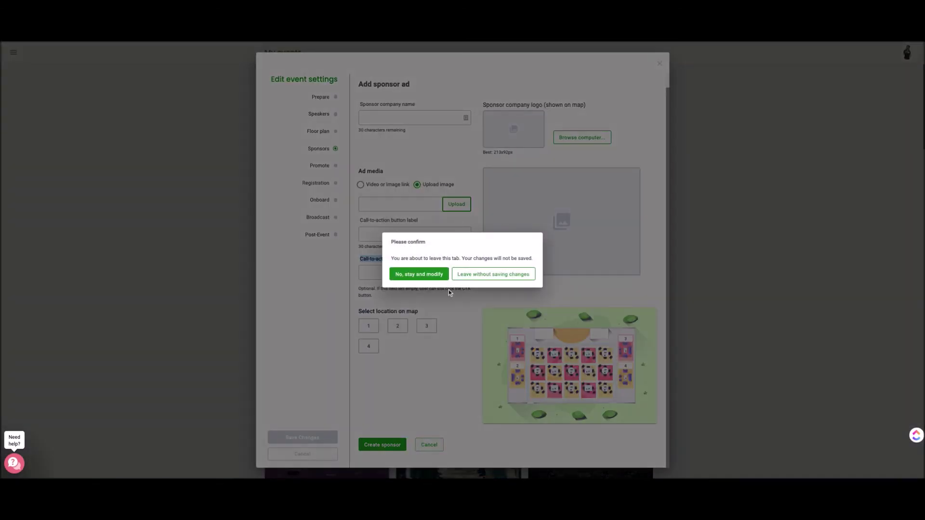
pyautogui.click(479, 274)
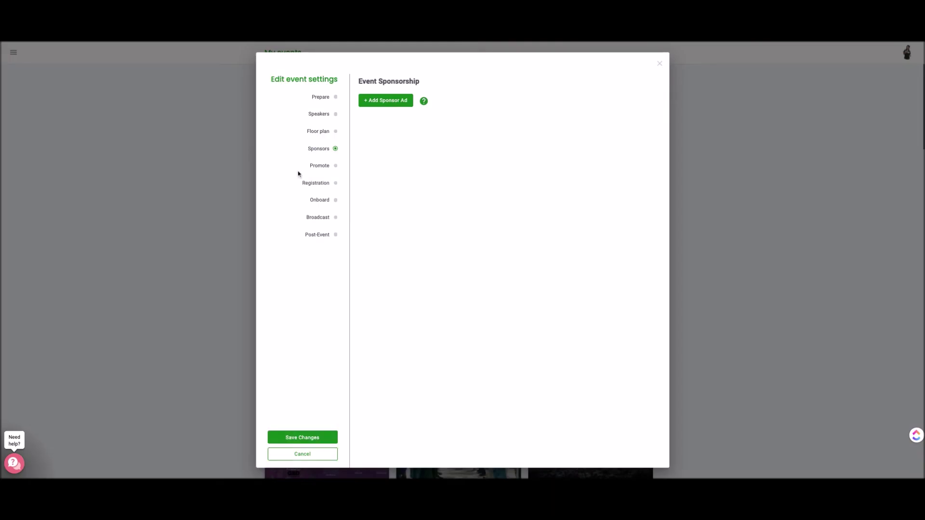
pyautogui.click(333, 168)
# - Review the Registration, Onboard, Broadcast and Post-Event sections, then cancel without saving
pyautogui.click(333, 183)
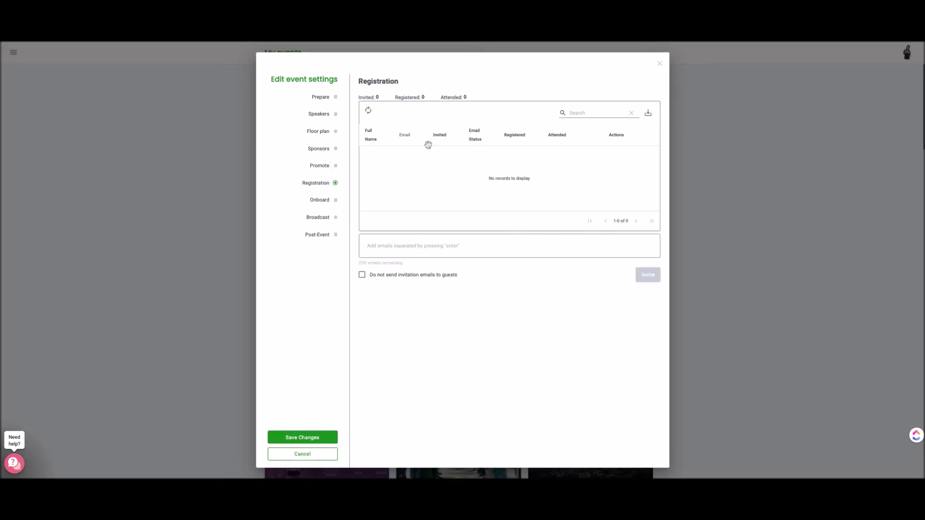
pyautogui.click(336, 204)
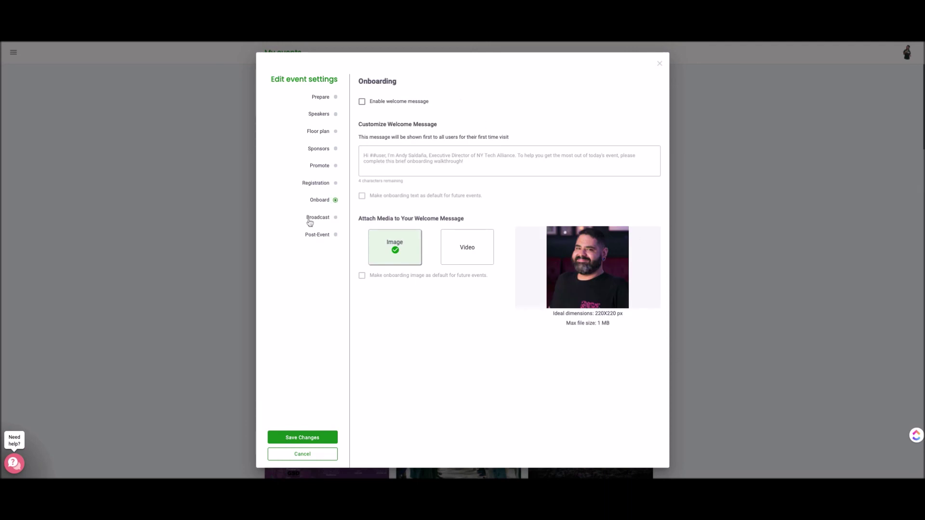
pyautogui.click(328, 220)
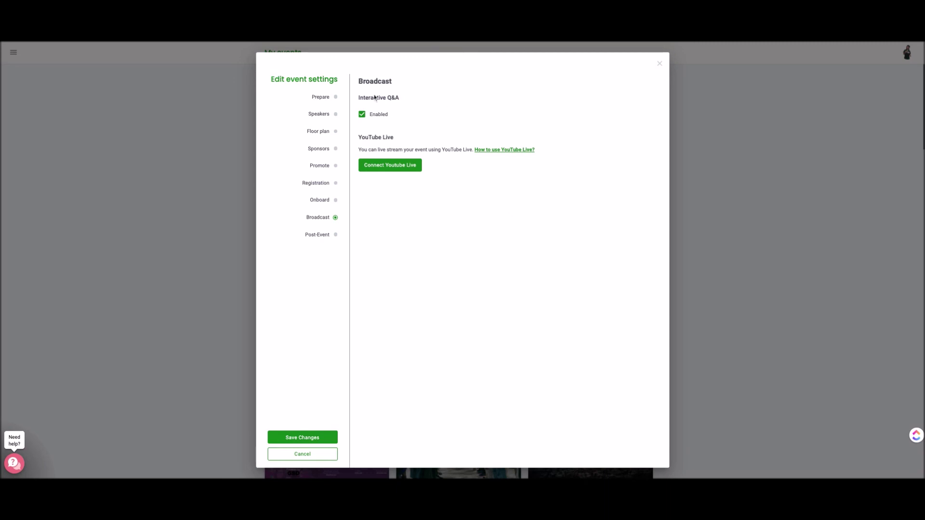
pyautogui.click(330, 234)
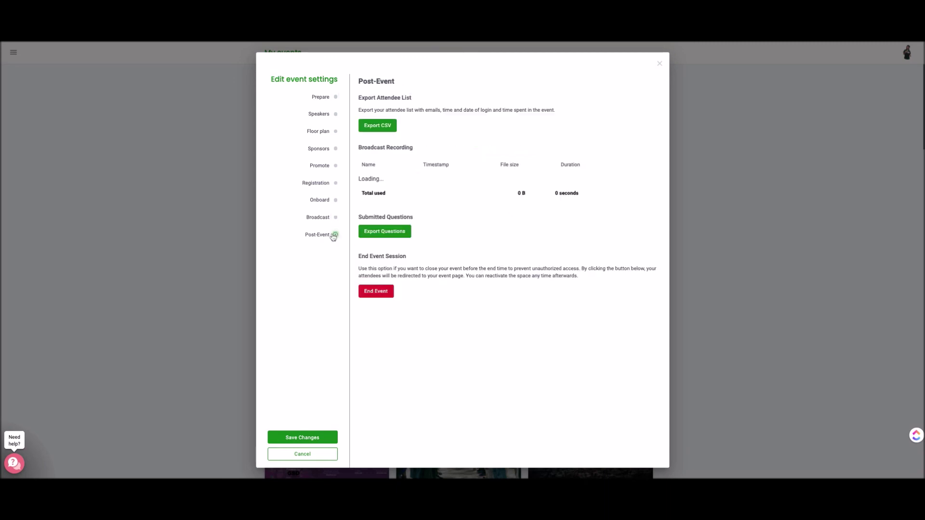
pyautogui.click(299, 462)
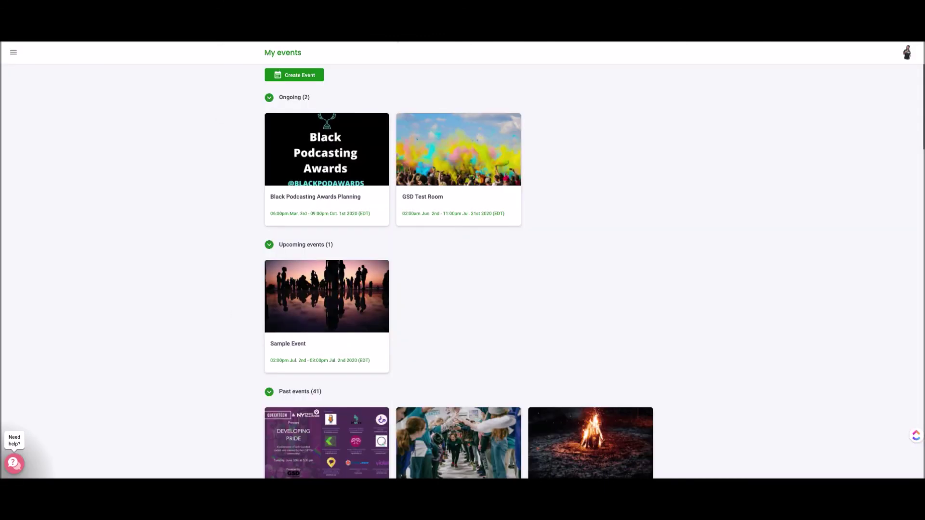